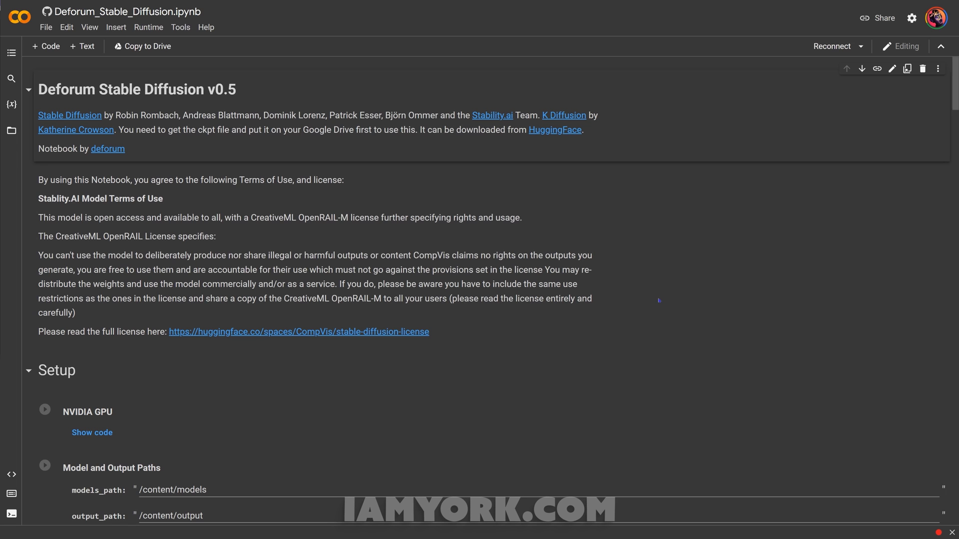
{"action": "scroll", "coordinate": [658, 300], "scroll_direction": "down", "scroll_amount": 3}
{"action": "scroll", "coordinate": [569, 284], "scroll_direction": "up", "scroll_amount": 3}
{"action": "scroll", "coordinate": [618, 214], "scroll_direction": "down", "scroll_amount": 2}
{"action": "scroll", "coordinate": [577, 218], "scroll_direction": "up", "scroll_amount": 2}
{"action": "scroll", "coordinate": [570, 242], "scroll_direction": "down", "scroll_amount": 3}
{"action": "scroll", "coordinate": [570, 242], "scroll_direction": "up", "scroll_amount": 3}
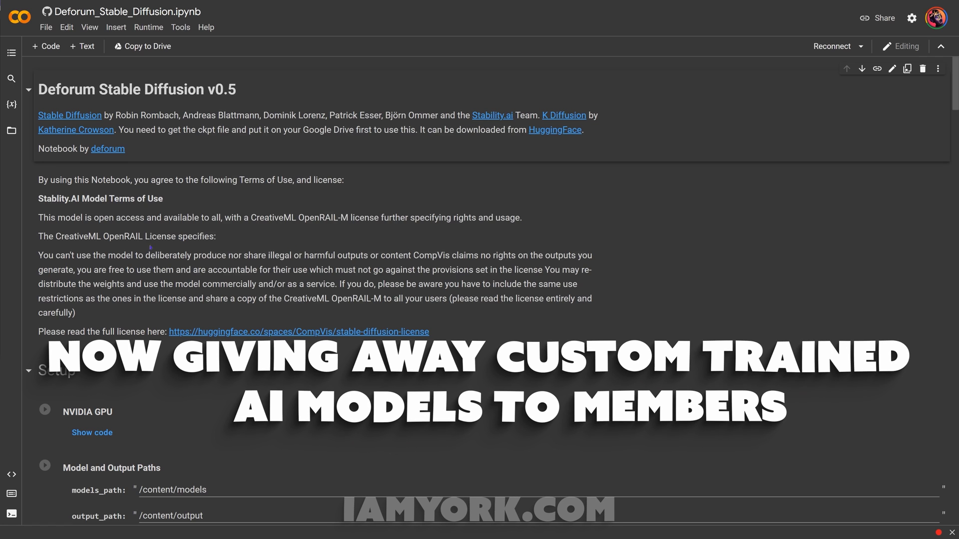
{"action": "scroll", "coordinate": [571, 278], "scroll_direction": "down", "scroll_amount": 1}
{"action": "scroll", "coordinate": [570, 278], "scroll_direction": "up", "scroll_amount": 1}
{"action": "scroll", "coordinate": [615, 271], "scroll_direction": "down", "scroll_amount": 1}
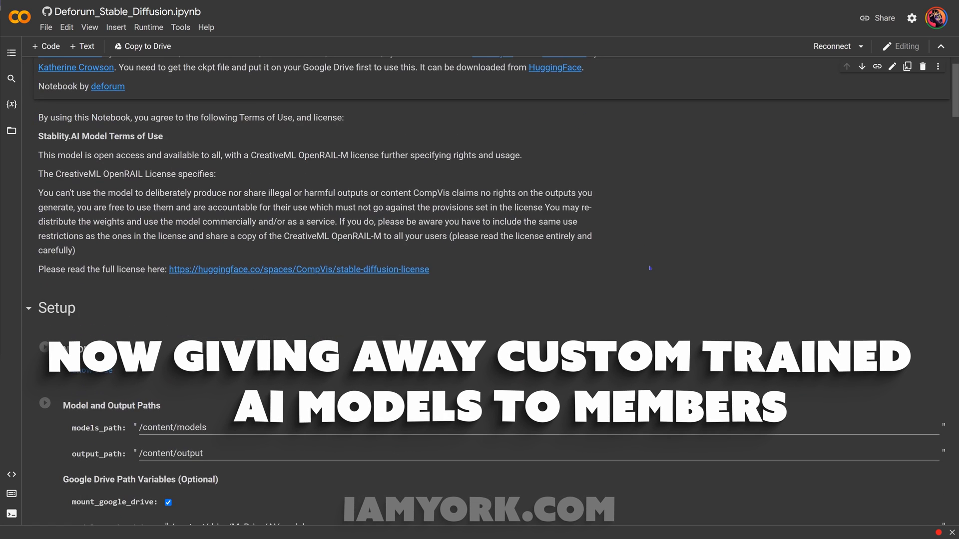
{"action": "scroll", "coordinate": [650, 267], "scroll_direction": "up", "scroll_amount": 1}
{"action": "scroll", "coordinate": [650, 268], "scroll_direction": "down", "scroll_amount": 2}
{"action": "scroll", "coordinate": [647, 269], "scroll_direction": "up", "scroll_amount": 2}
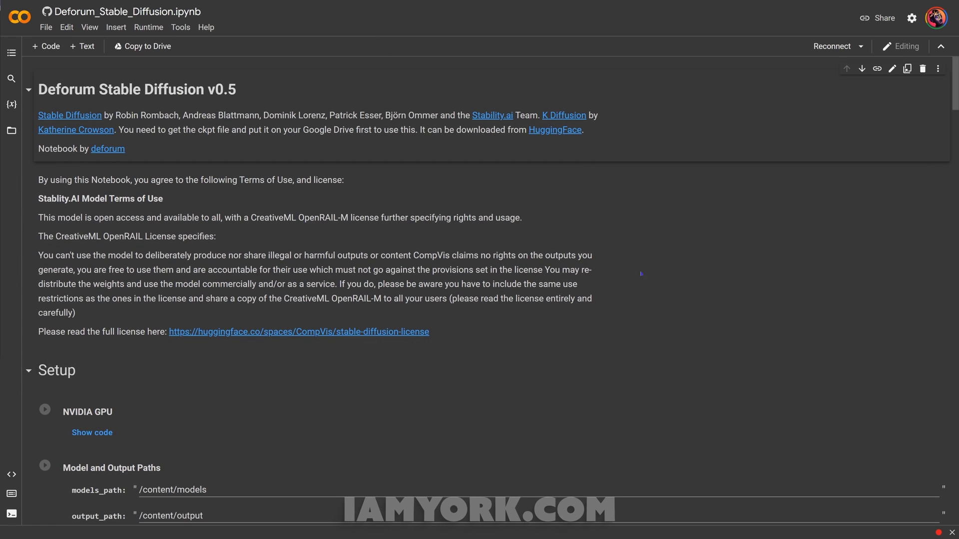
{"action": "scroll", "coordinate": [643, 275], "scroll_direction": "down", "scroll_amount": 3}
{"action": "scroll", "coordinate": [711, 258], "scroll_direction": "up", "scroll_amount": 3}
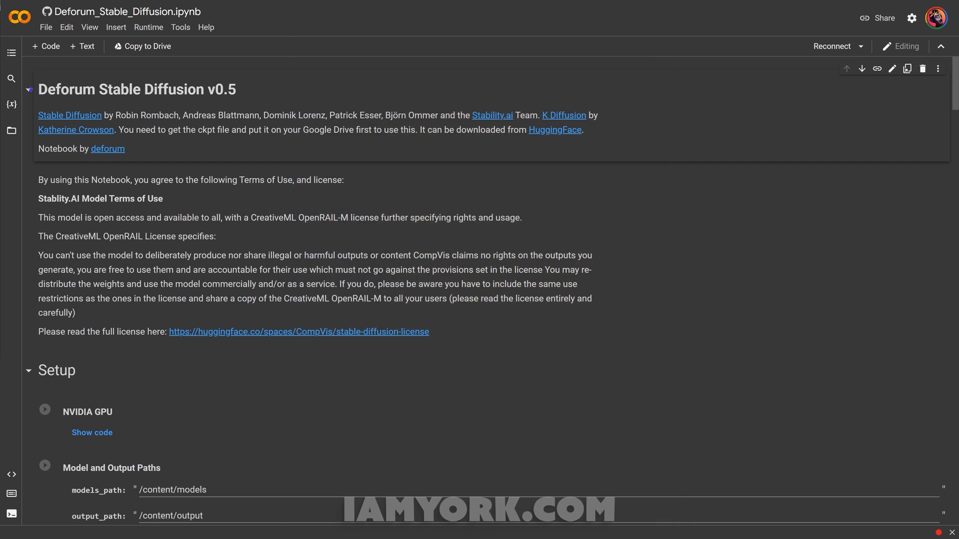
Collapse the license text and run the NVIDIA GPU check despite the authorship warning.
{"action": "left_click", "coordinate": [29, 90]}
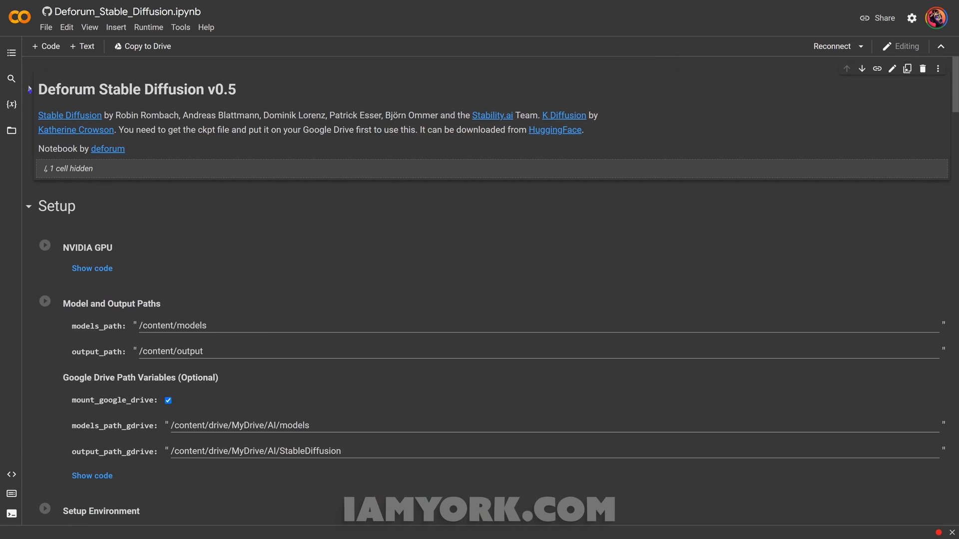
{"action": "left_click", "coordinate": [45, 244]}
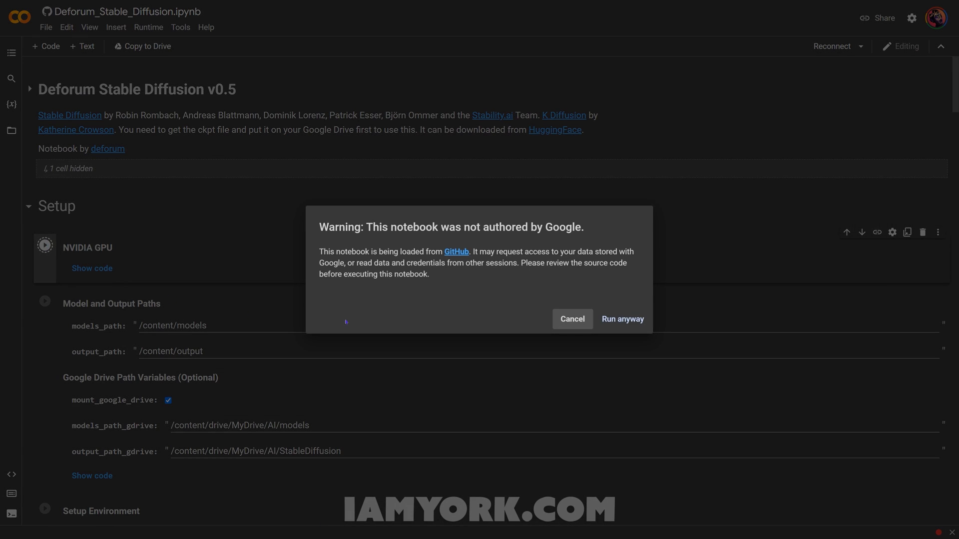
{"action": "left_click", "coordinate": [621, 320]}
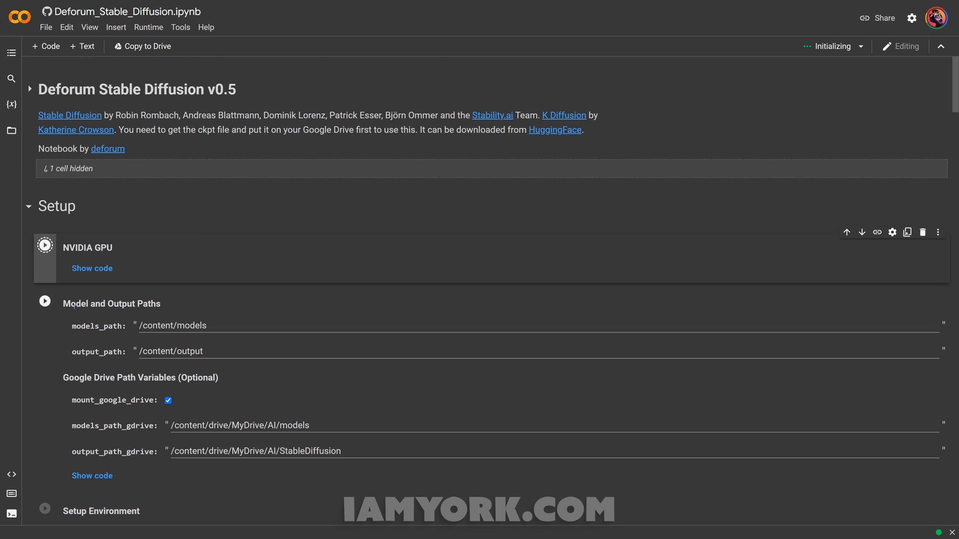
Run the Model and Output Paths cell and grant it Google Drive access.
{"action": "left_click", "coordinate": [45, 303]}
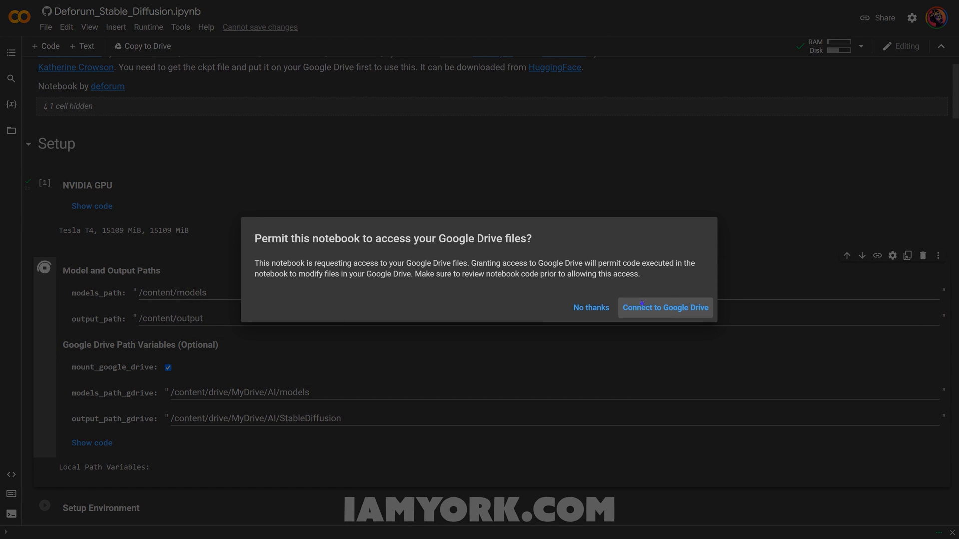
{"action": "left_click", "coordinate": [643, 304]}
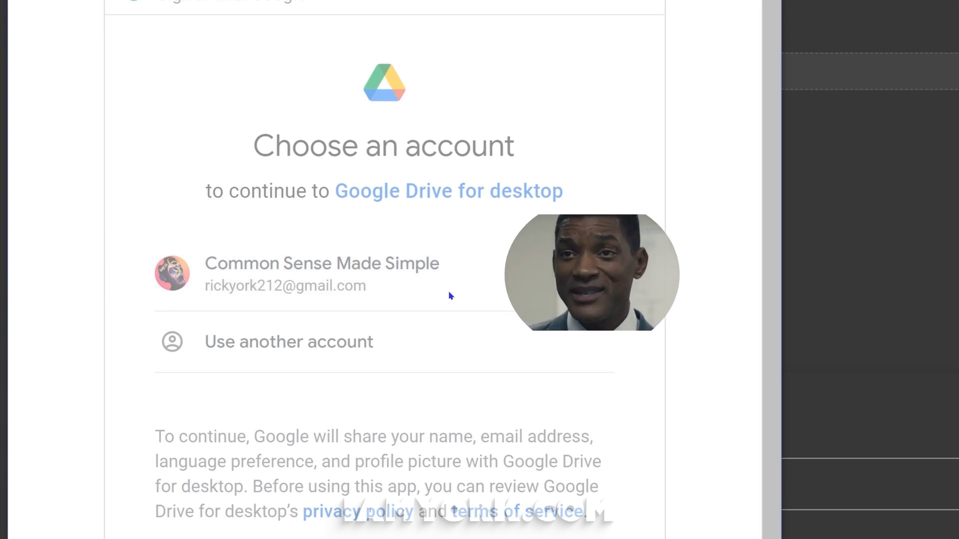
{"action": "left_click", "coordinate": [460, 296]}
{"action": "left_click", "coordinate": [494, 441]}
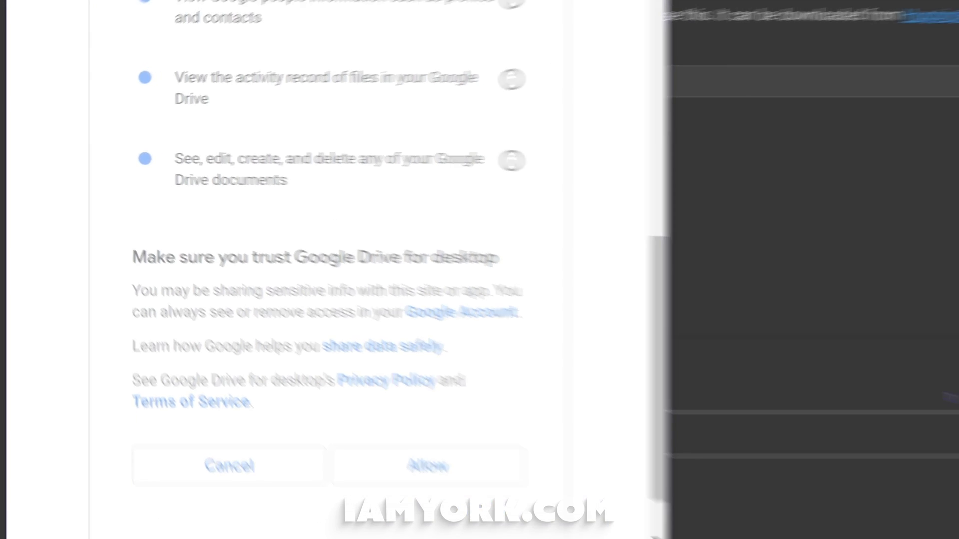
{"action": "scroll", "coordinate": [377, 298], "scroll_direction": "down", "scroll_amount": 3}
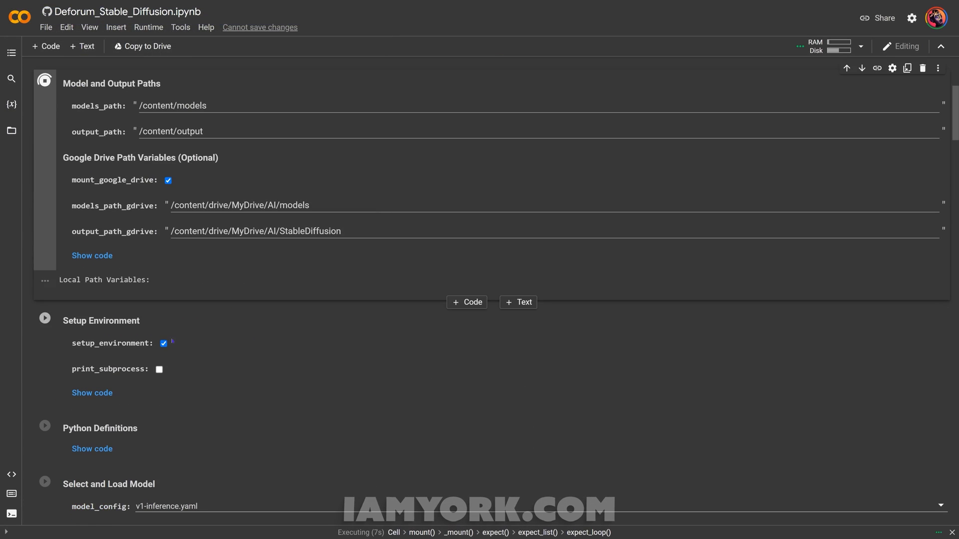
Run Setup Environment and Python Definitions, and briefly check the session's compute resources.
{"action": "left_click", "coordinate": [44, 317]}
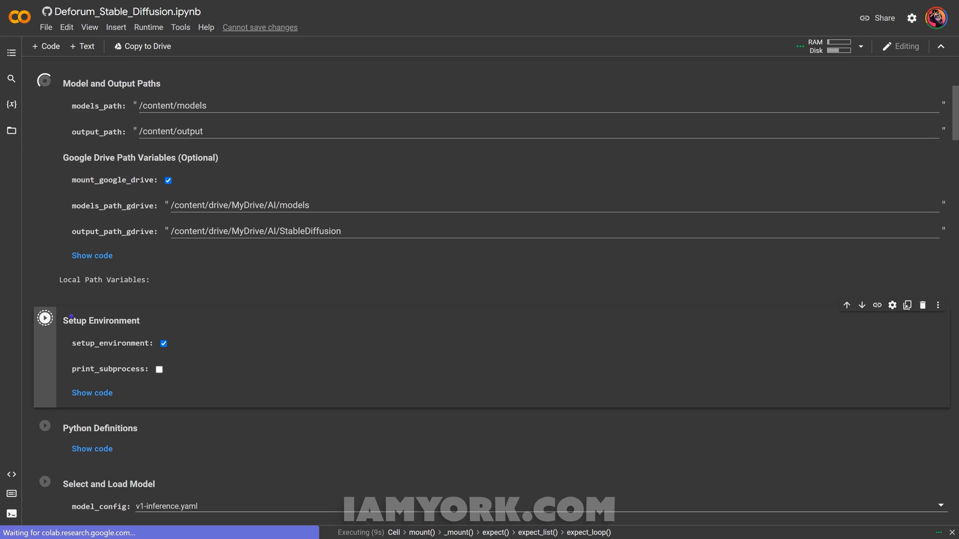
{"action": "scroll", "coordinate": [56, 318], "scroll_direction": "down", "scroll_amount": 2}
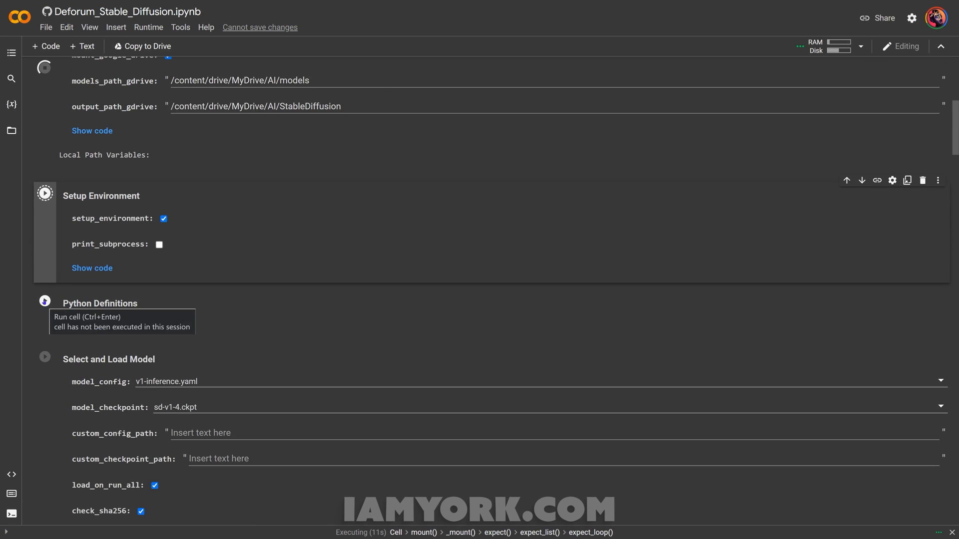
{"action": "left_click", "coordinate": [44, 301]}
{"action": "scroll", "coordinate": [480, 243], "scroll_direction": "up", "scroll_amount": 1}
{"action": "scroll", "coordinate": [480, 242], "scroll_direction": "up", "scroll_amount": 5}
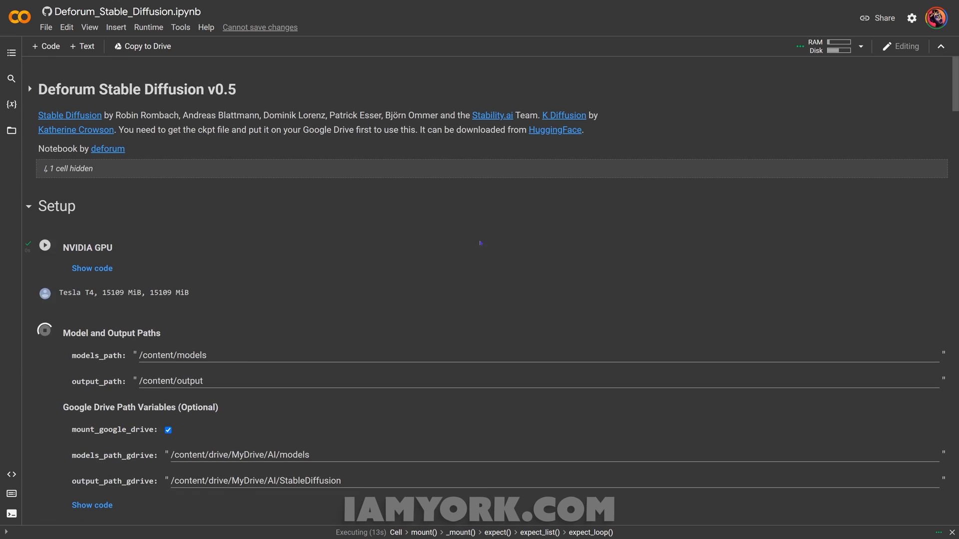
{"action": "left_click", "coordinate": [861, 46]}
{"action": "left_click", "coordinate": [693, 161]}
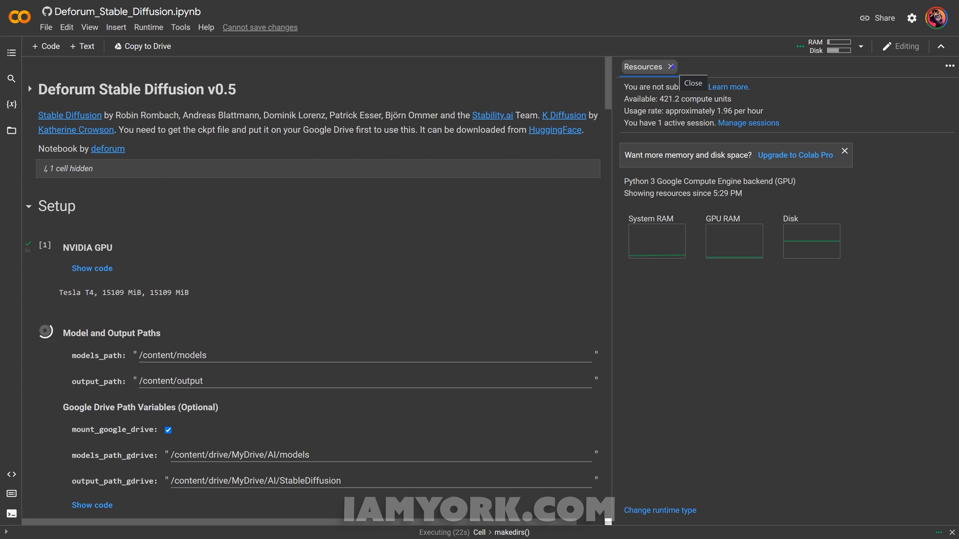
{"action": "left_click", "coordinate": [671, 67]}
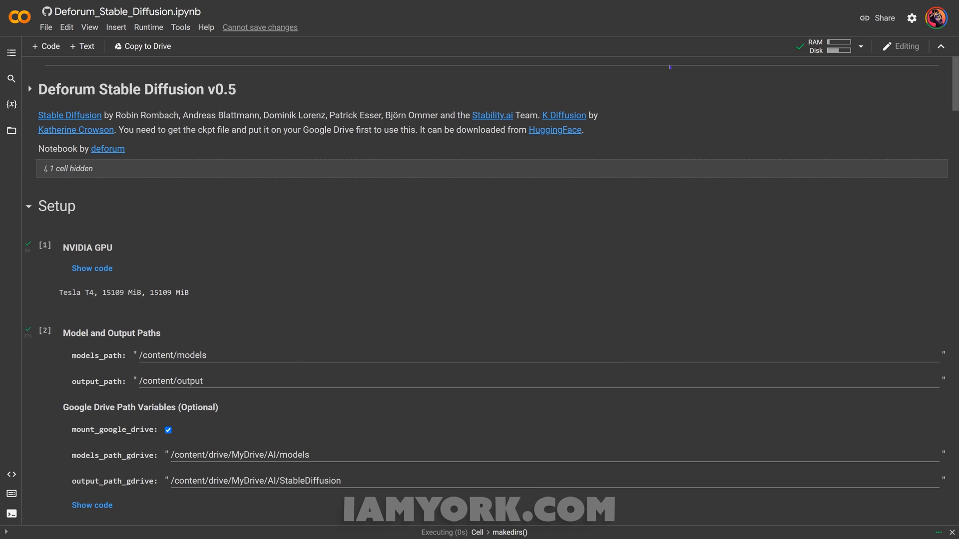
Show the Files panel and set model_checkpoint to 'custom' in Select and Load Model.
{"action": "left_click", "coordinate": [11, 130]}
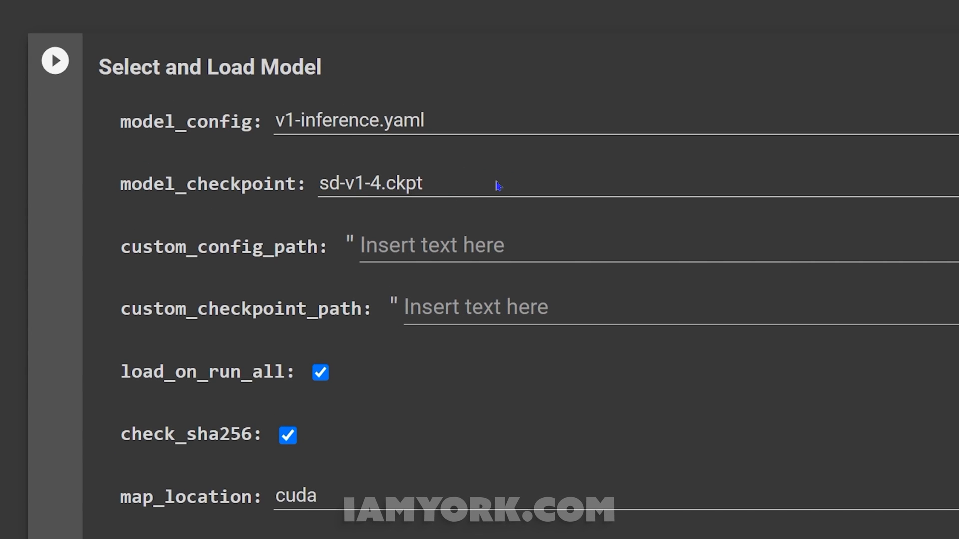
{"action": "left_click", "coordinate": [497, 185]}
{"action": "left_click", "coordinate": [494, 206]}
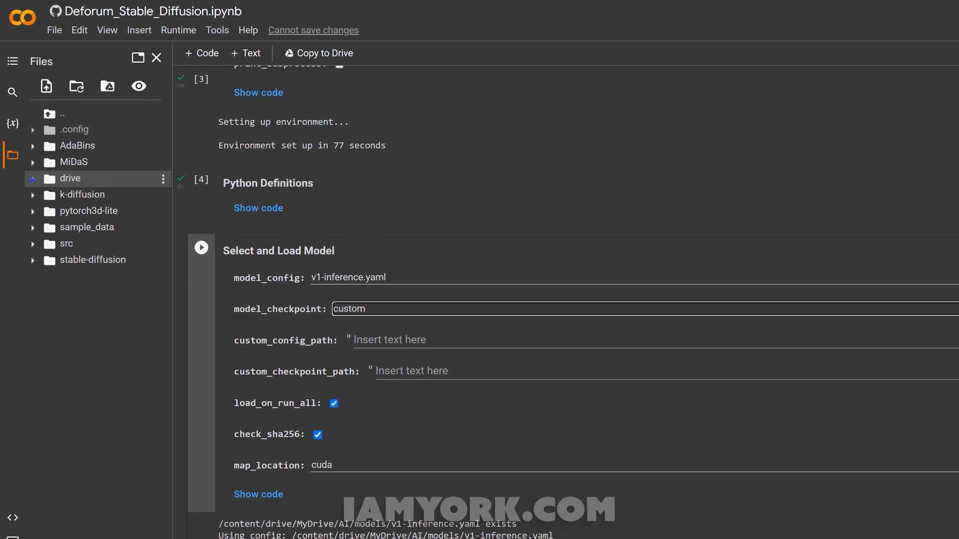
Browse to drive/MyDrive/AI/models, widen the Files panel, and copy arcane-diffusion.ckpt's path.
{"action": "left_click", "coordinate": [32, 179]}
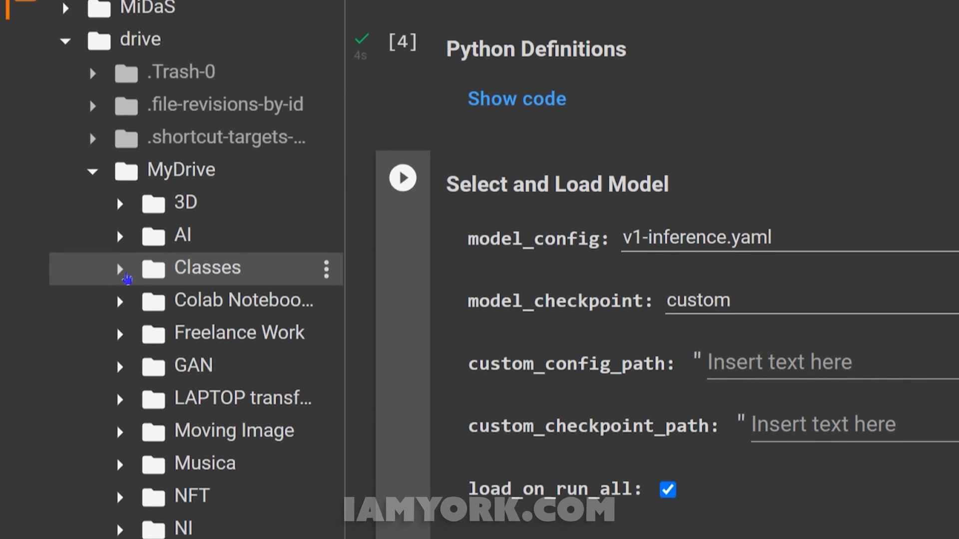
{"action": "left_click", "coordinate": [121, 198]}
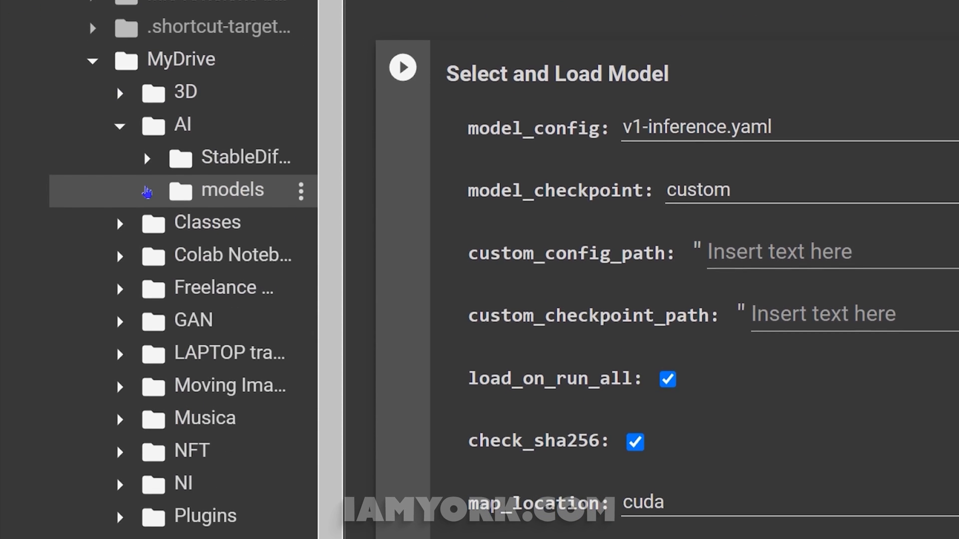
{"action": "left_click", "coordinate": [147, 205]}
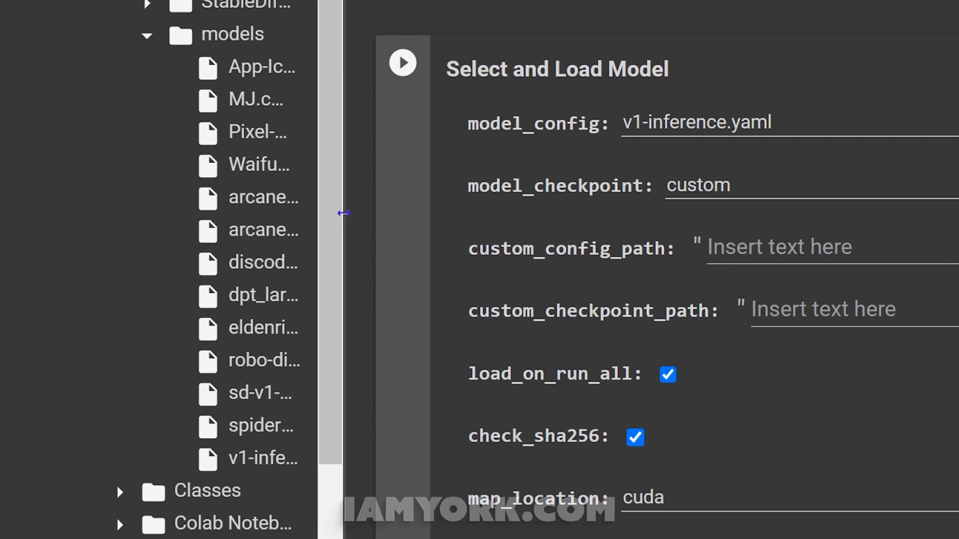
{"action": "left_click_drag", "start_coordinate": [339, 218], "coordinate": [552, 213]}
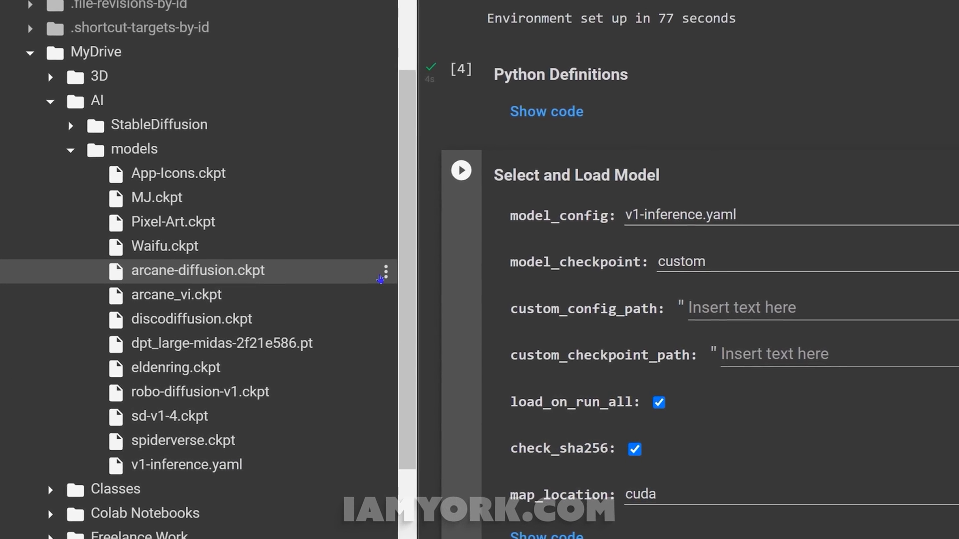
{"action": "left_click", "coordinate": [367, 280]}
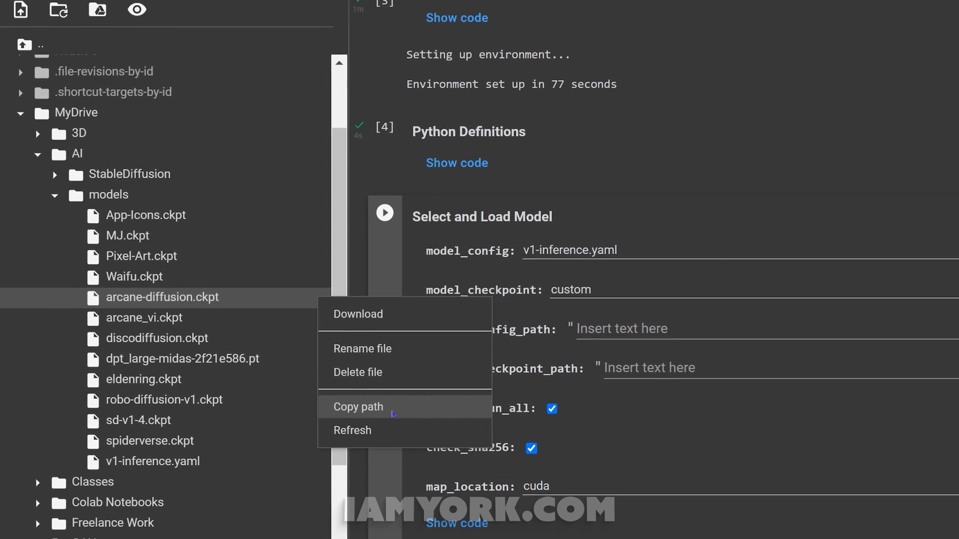
{"action": "left_click", "coordinate": [380, 408]}
Set custom_checkpoint_path to /content/drive/MyDrive/AI/models/arcane-diffusion.ckpt and run the model cell.
{"action": "left_click", "coordinate": [616, 371]}
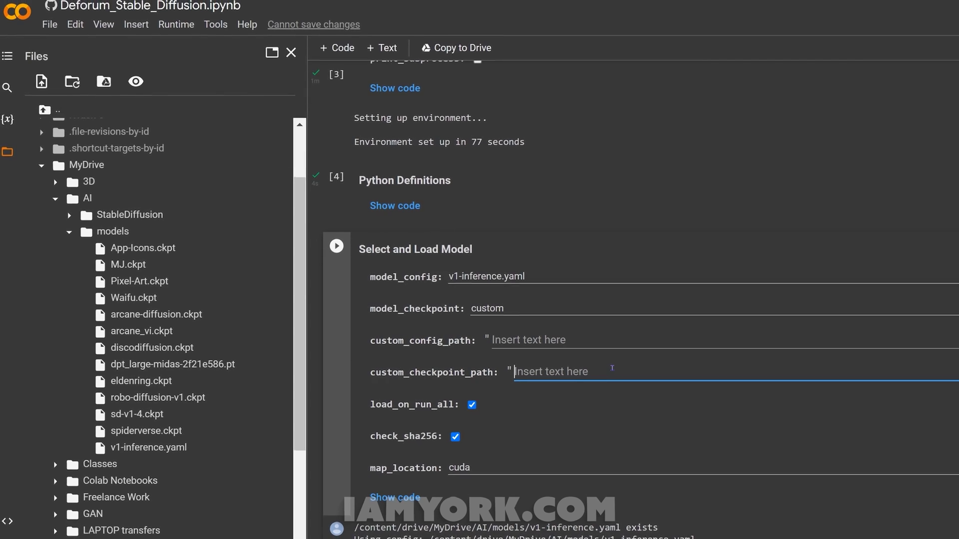
{"action": "type", "text": "/content/drive/MyDrive/AI/models/arcane-diffusion.ckpt"}
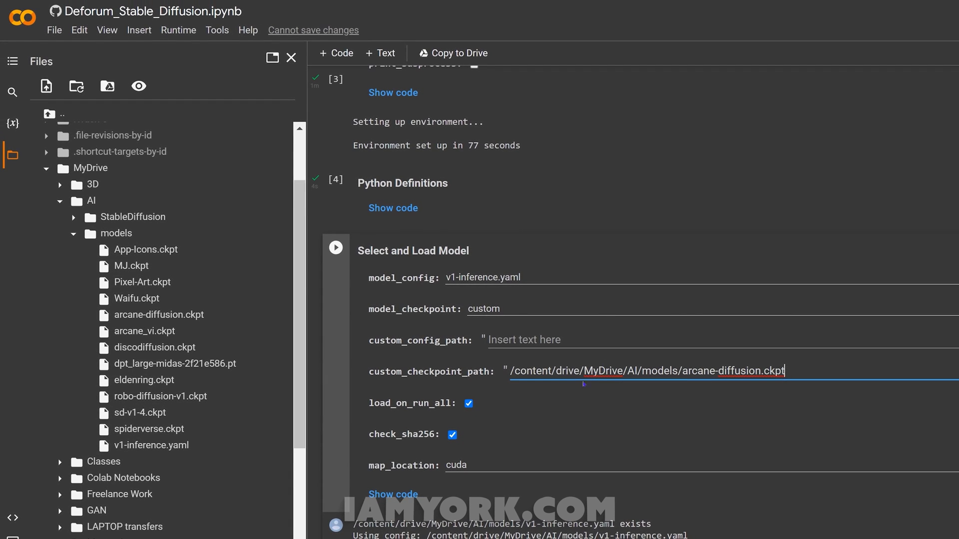
{"action": "left_click", "coordinate": [337, 248]}
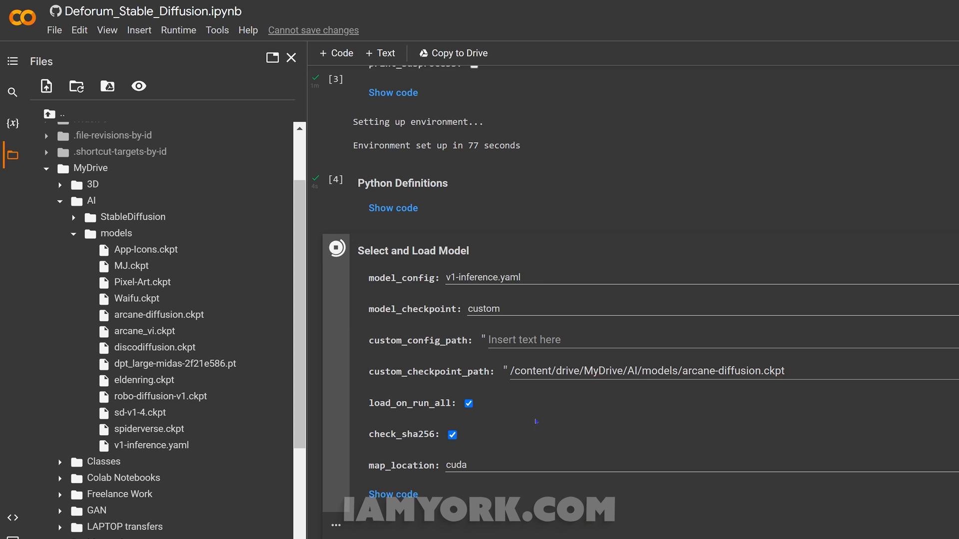
{"action": "scroll", "coordinate": [373, 426], "scroll_direction": "down", "scroll_amount": 4}
{"action": "scroll", "coordinate": [449, 300], "scroll_direction": "down", "scroll_amount": 4}
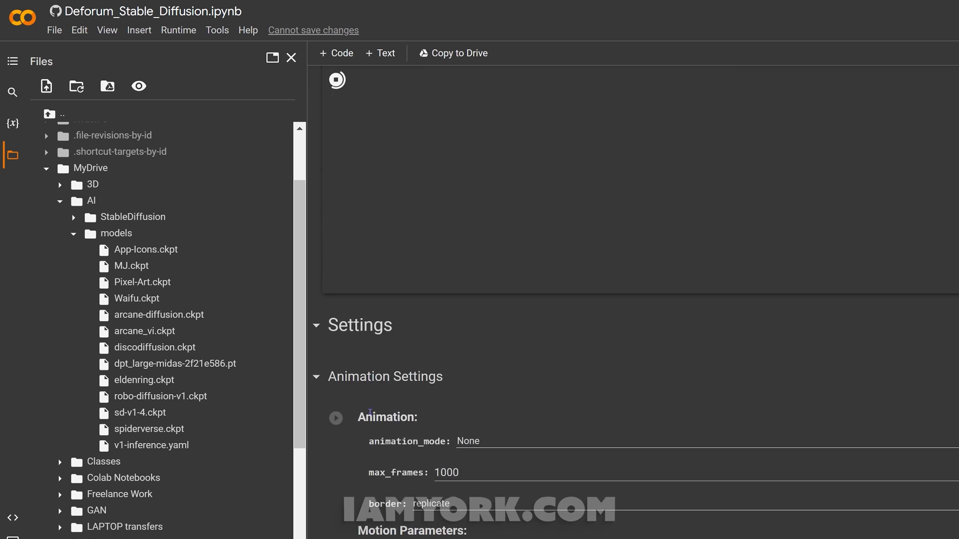
{"action": "scroll", "coordinate": [534, 188], "scroll_direction": "down", "scroll_amount": 3}
{"action": "left_click", "coordinate": [503, 213]}
{"action": "left_click", "coordinate": [514, 134]}
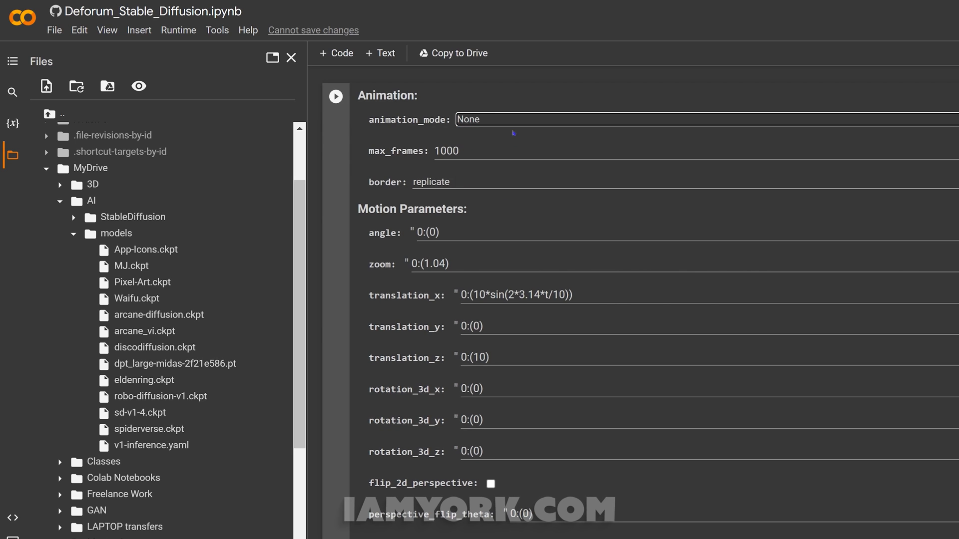
{"action": "left_click", "coordinate": [497, 118]}
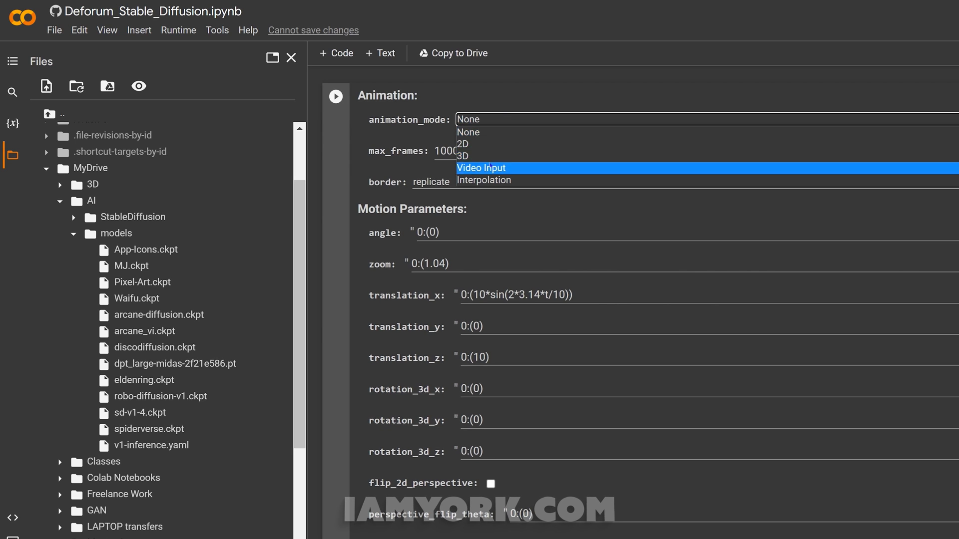
{"action": "left_click", "coordinate": [497, 130]}
{"action": "scroll", "coordinate": [517, 225], "scroll_direction": "down", "scroll_amount": 2}
{"action": "scroll", "coordinate": [520, 254], "scroll_direction": "down", "scroll_amount": 2}
{"action": "scroll", "coordinate": [520, 253], "scroll_direction": "up", "scroll_amount": 3}
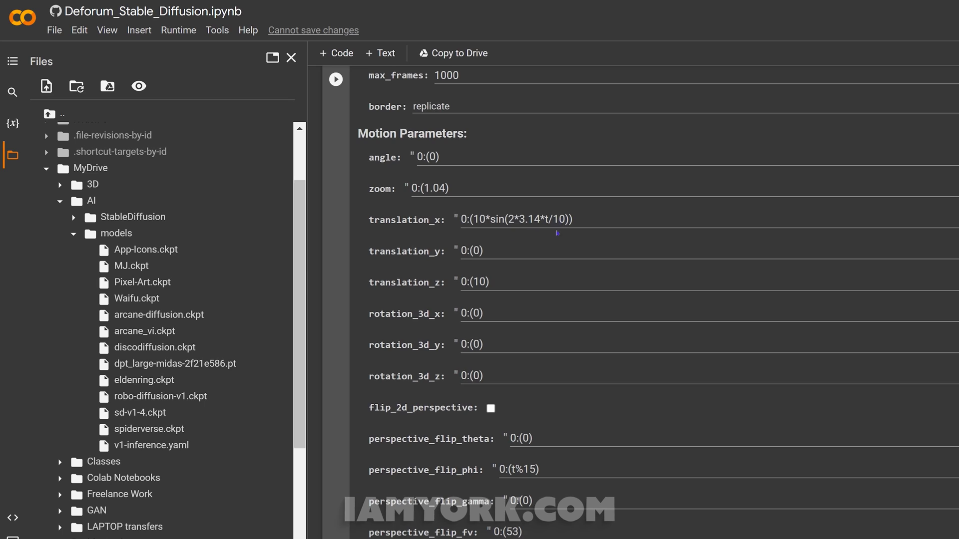
{"action": "scroll", "coordinate": [557, 233], "scroll_direction": "down", "scroll_amount": 3}
{"action": "scroll", "coordinate": [556, 233], "scroll_direction": "down", "scroll_amount": 4}
{"action": "scroll", "coordinate": [557, 233], "scroll_direction": "down", "scroll_amount": 3}
{"action": "scroll", "coordinate": [449, 225], "scroll_direction": "down", "scroll_amount": 4}
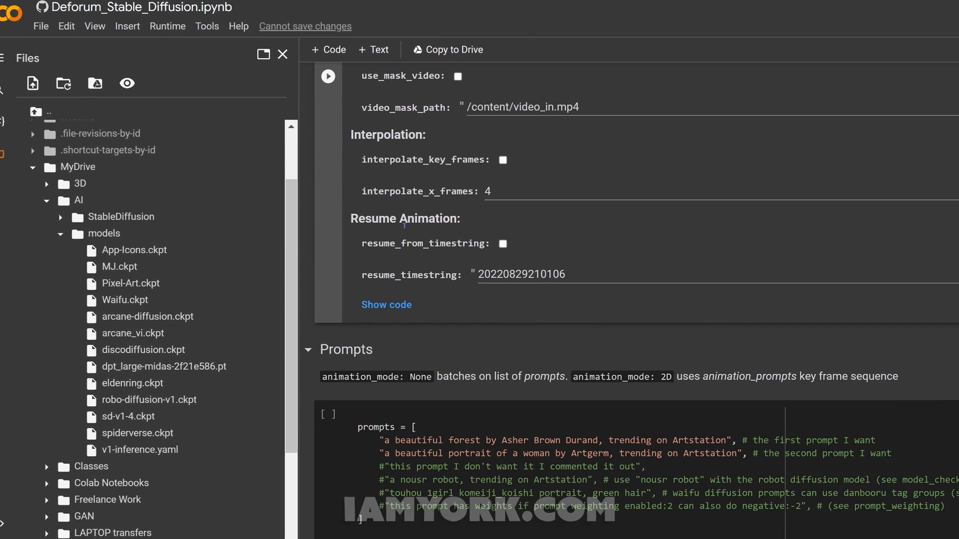
{"action": "scroll", "coordinate": [404, 223], "scroll_direction": "down", "scroll_amount": 3}
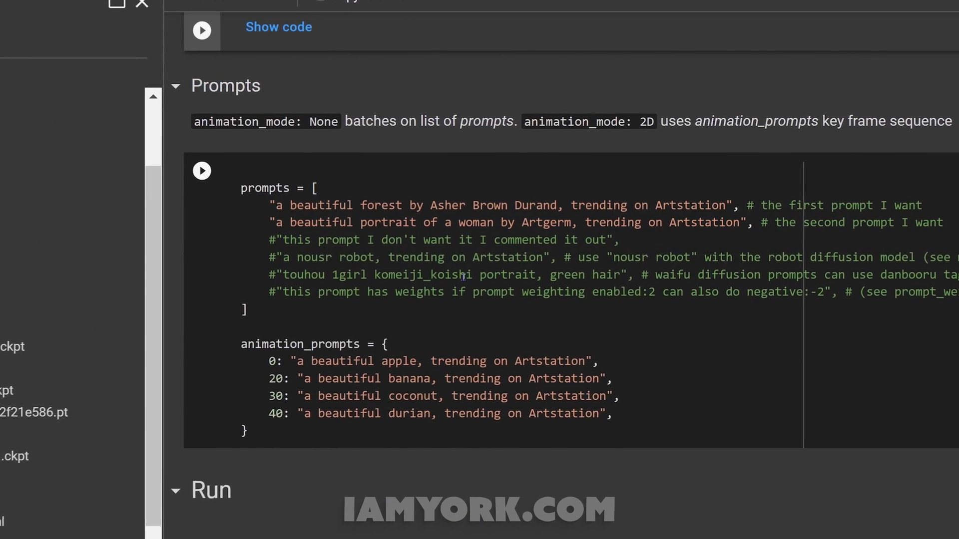
Delete the commented-out prompts and add ', arcanestyle art' after 'Artstation' in the first prompt.
{"action": "left_click_drag", "start_coordinate": [899, 292], "coordinate": [216, 241]}
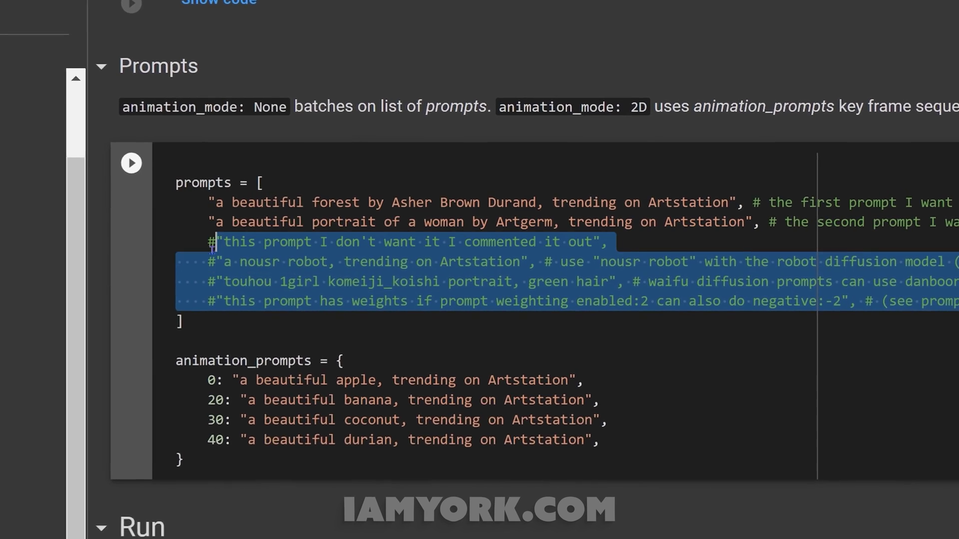
{"action": "key", "text": "BackSpace"}
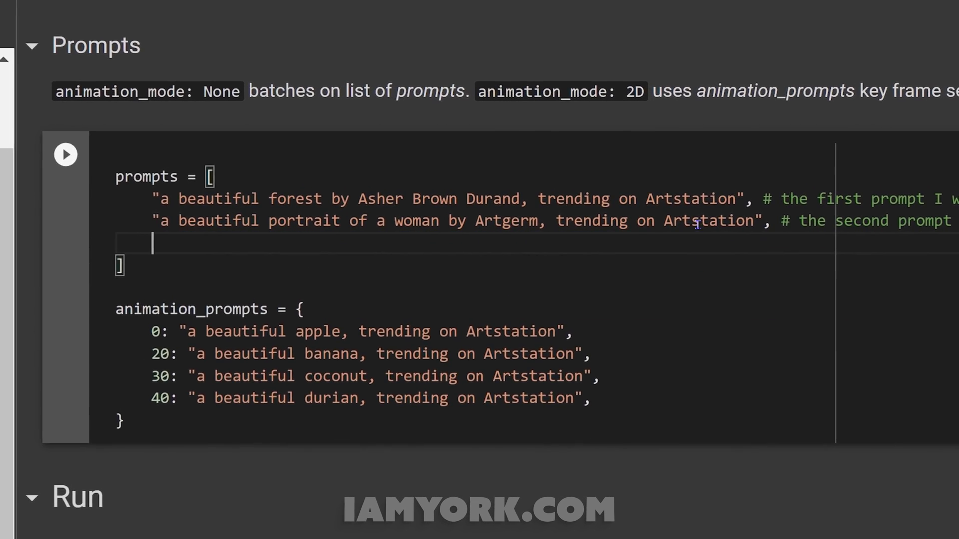
{"action": "left_click", "coordinate": [738, 198]}
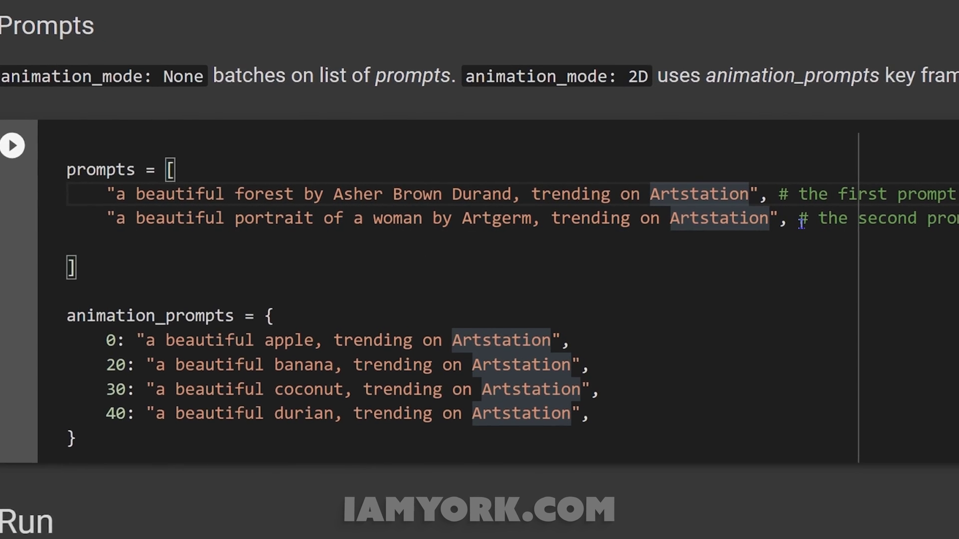
{"action": "type", "text": ", "}
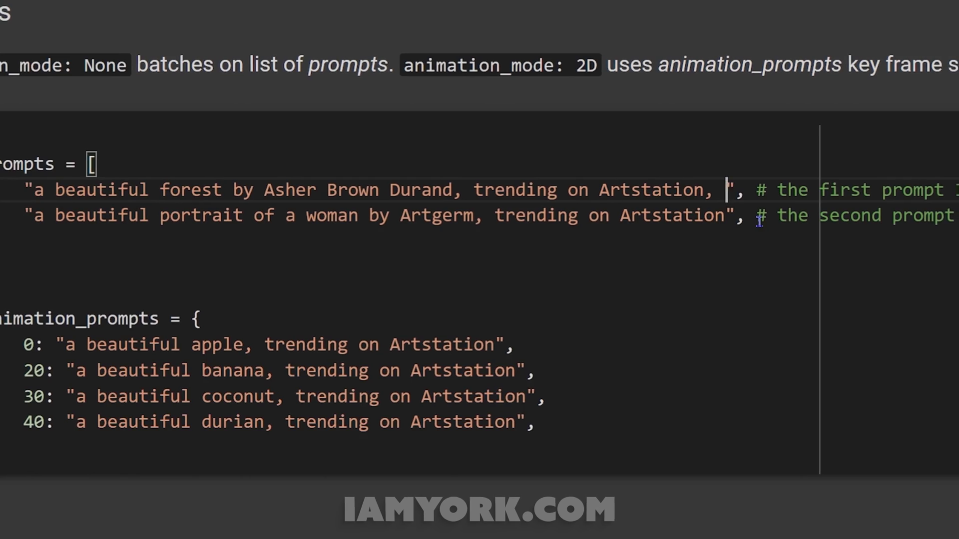
{"action": "type", "text": "arca"}
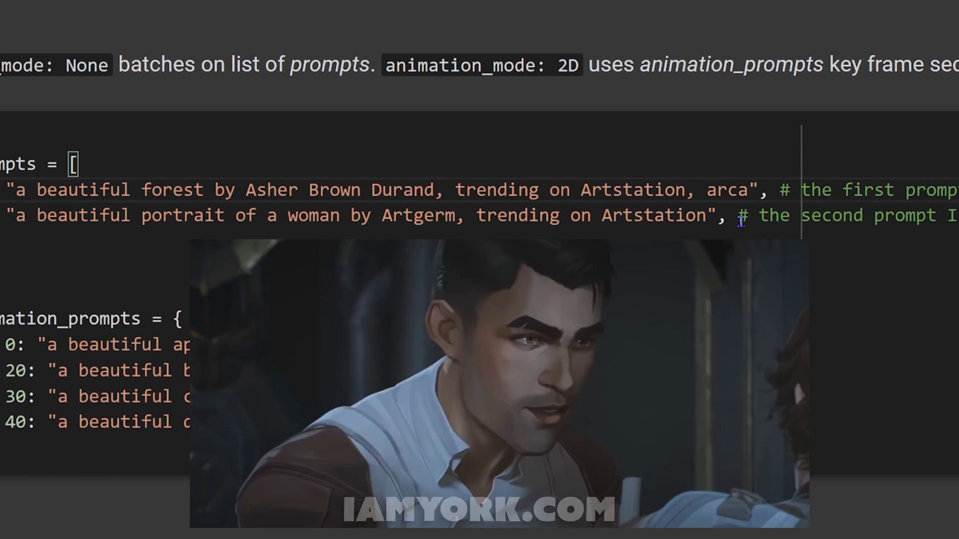
{"action": "type", "text": "ne sty"}
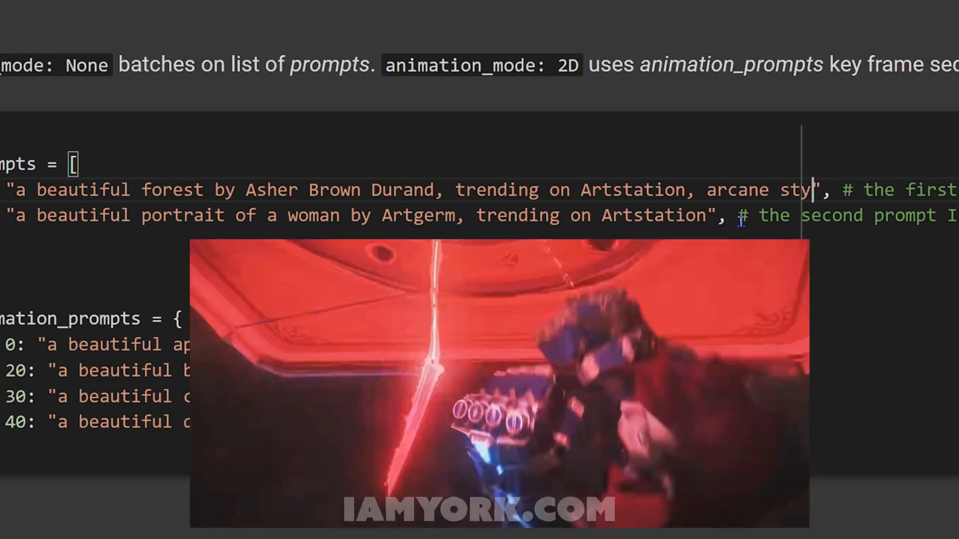
{"action": "type", "text": "le at"}
{"action": "key", "text": "BackSpace"}
{"action": "key", "text": "BackSpace"}
{"action": "key", "text": "BackSpace"}
{"action": "key", "text": "BackSpace"}
{"action": "key", "text": "BackSpace"}
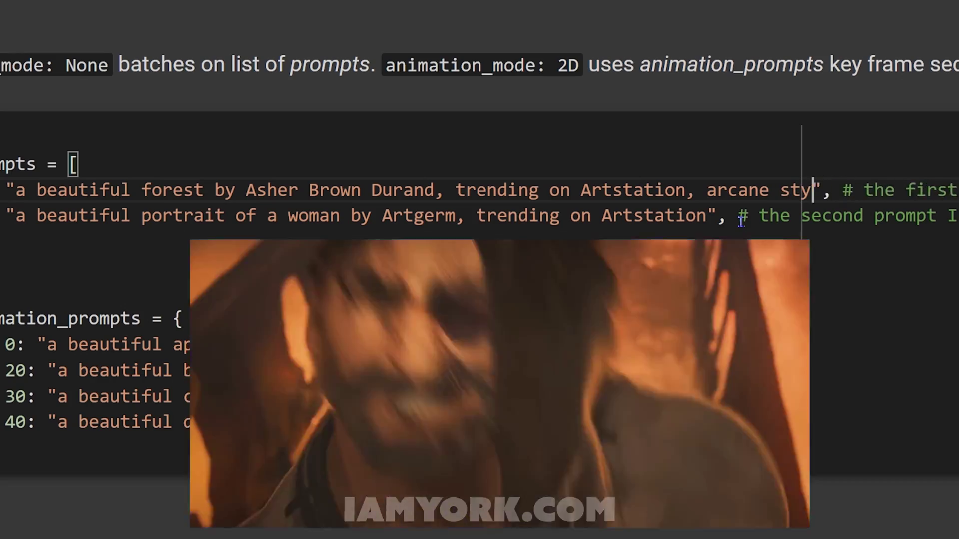
{"action": "key", "text": "BackSpace"}
{"action": "key", "text": "BackSpace"}
{"action": "key", "text": "BackSpace"}
{"action": "key", "text": "BackSpace"}
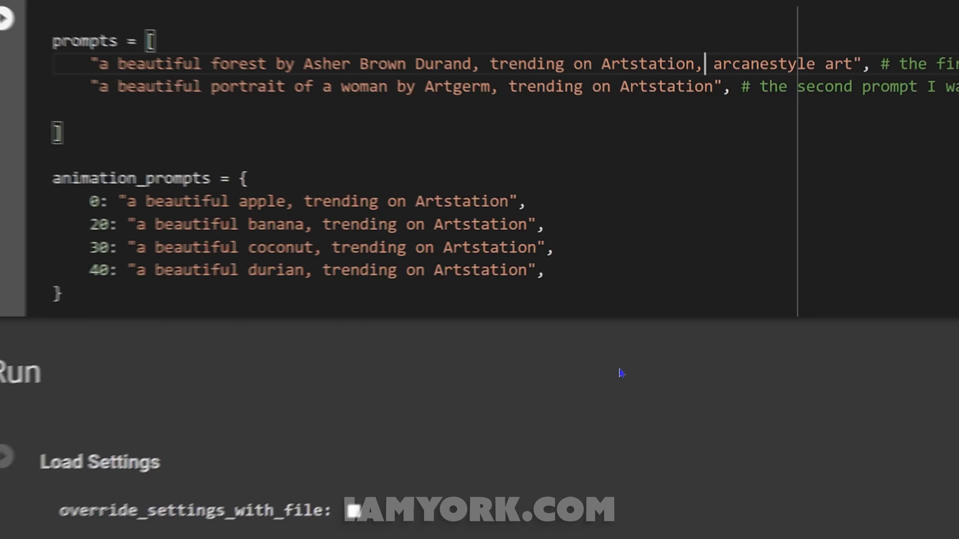
{"action": "scroll", "coordinate": [392, 445], "scroll_direction": "down", "scroll_amount": 3}
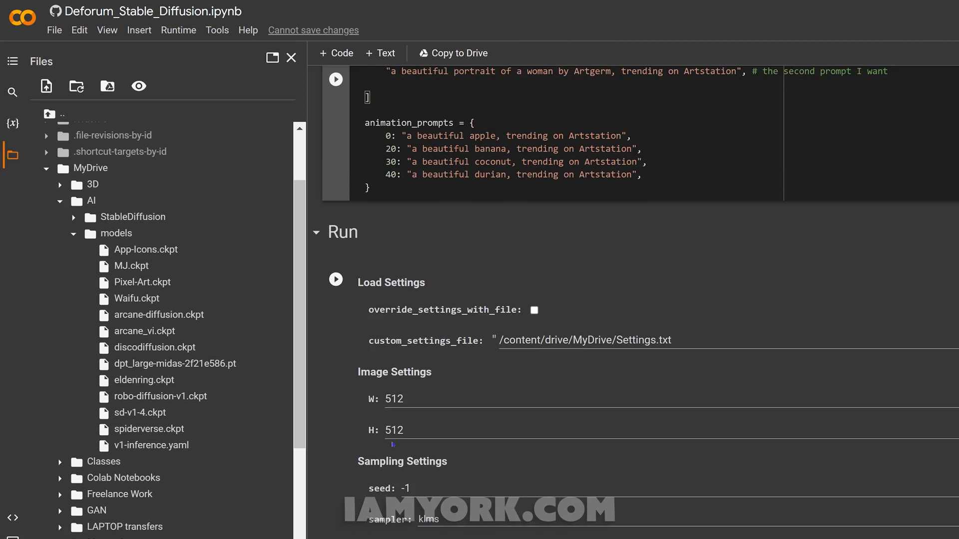
{"action": "scroll", "coordinate": [392, 445], "scroll_direction": "up", "scroll_amount": 5}
{"action": "scroll", "coordinate": [392, 444], "scroll_direction": "up", "scroll_amount": 5}
{"action": "scroll", "coordinate": [392, 445], "scroll_direction": "up", "scroll_amount": 5}
{"action": "scroll", "coordinate": [392, 444], "scroll_direction": "up", "scroll_amount": 2}
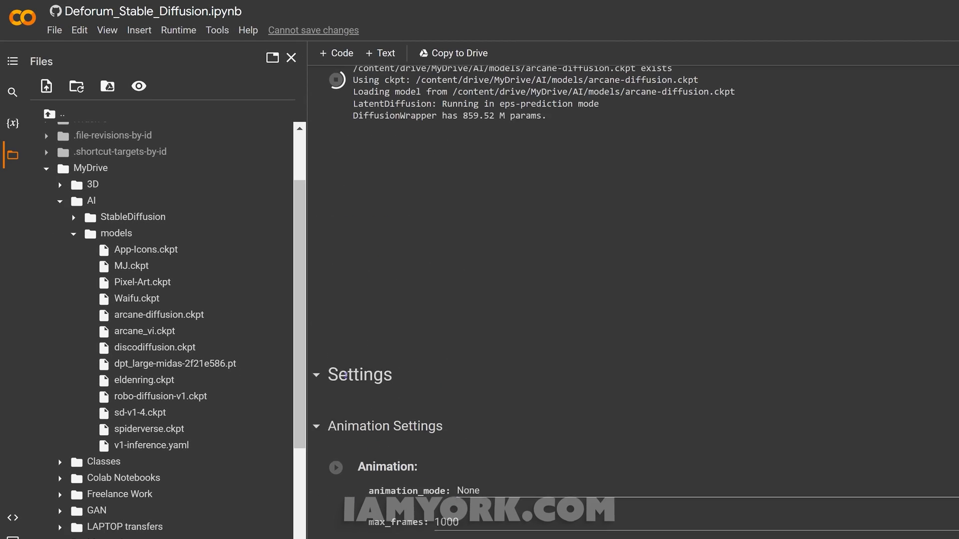
{"action": "scroll", "coordinate": [634, 420], "scroll_direction": "down", "scroll_amount": 1}
{"action": "scroll", "coordinate": [633, 419], "scroll_direction": "down", "scroll_amount": 2}
{"action": "scroll", "coordinate": [632, 419], "scroll_direction": "up", "scroll_amount": 4}
{"action": "scroll", "coordinate": [634, 420], "scroll_direction": "up", "scroll_amount": 3}
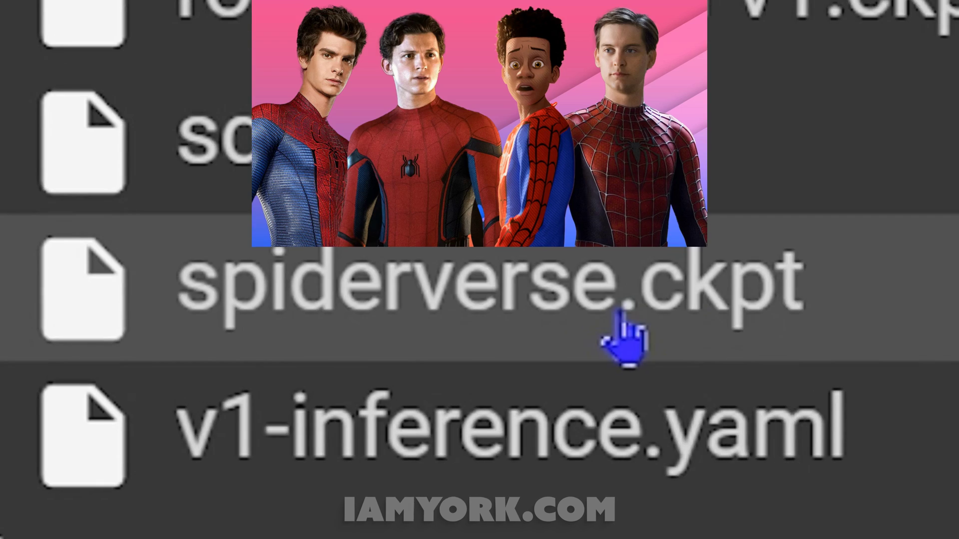
{"action": "scroll", "coordinate": [576, 393], "scroll_direction": "up", "scroll_amount": 2}
{"action": "scroll", "coordinate": [576, 394], "scroll_direction": "down", "scroll_amount": 1}
{"action": "scroll", "coordinate": [524, 390], "scroll_direction": "up", "scroll_amount": 2}
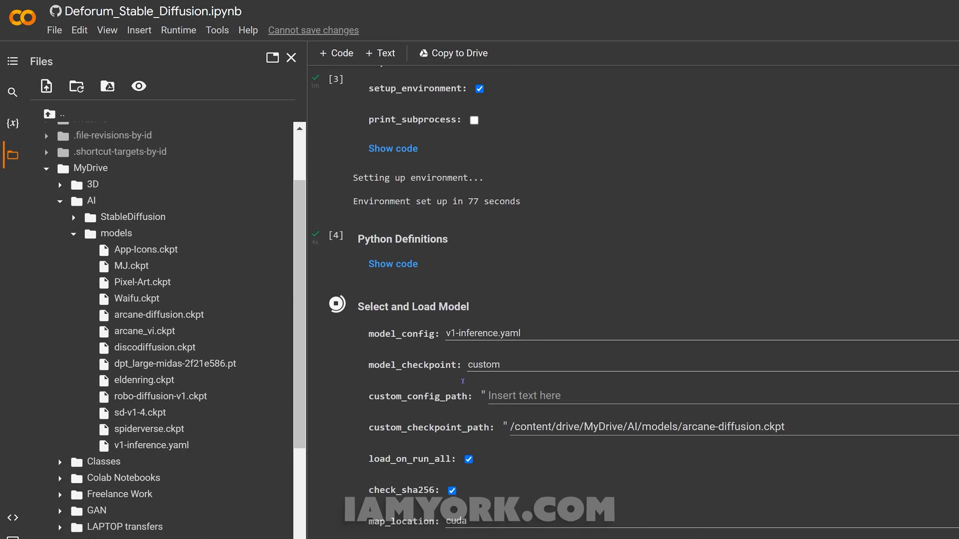
{"action": "scroll", "coordinate": [446, 384], "scroll_direction": "down", "scroll_amount": 2}
{"action": "scroll", "coordinate": [399, 410], "scroll_direction": "up", "scroll_amount": 1}
{"action": "scroll", "coordinate": [400, 410], "scroll_direction": "down", "scroll_amount": 1}
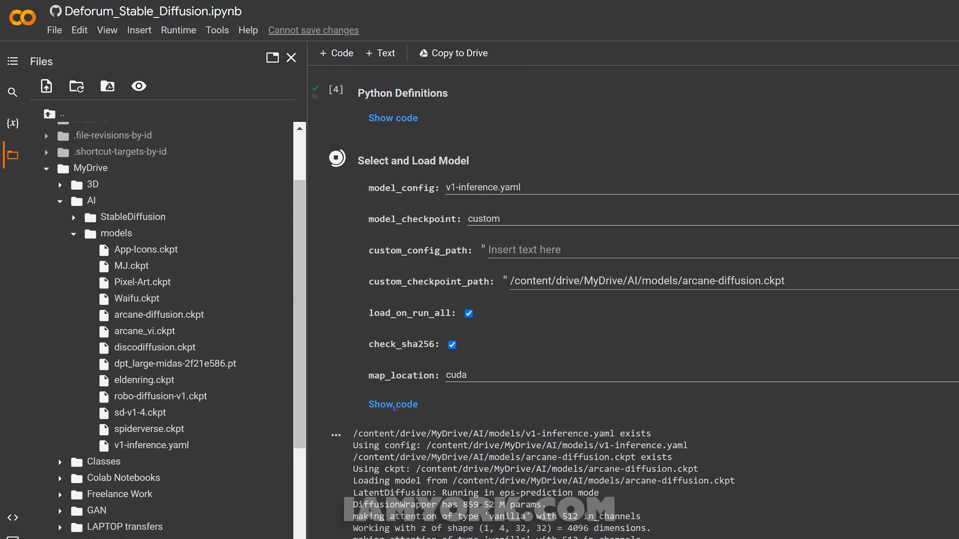
{"action": "scroll", "coordinate": [358, 413], "scroll_direction": "up", "scroll_amount": 2}
{"action": "scroll", "coordinate": [358, 414], "scroll_direction": "down", "scroll_amount": 2}
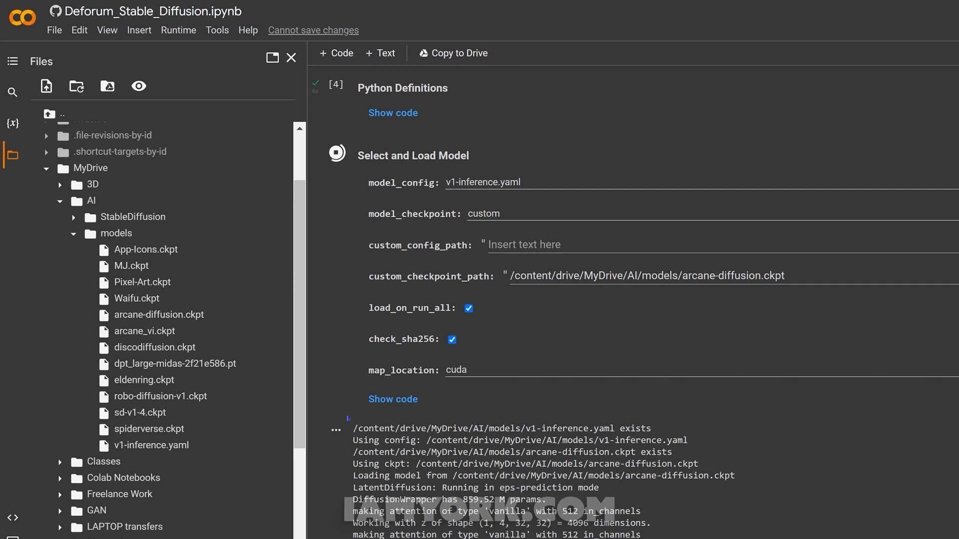
{"action": "scroll", "coordinate": [347, 418], "scroll_direction": "down", "scroll_amount": 2}
{"action": "scroll", "coordinate": [347, 418], "scroll_direction": "down", "scroll_amount": 2}
{"action": "scroll", "coordinate": [347, 418], "scroll_direction": "up", "scroll_amount": 2}
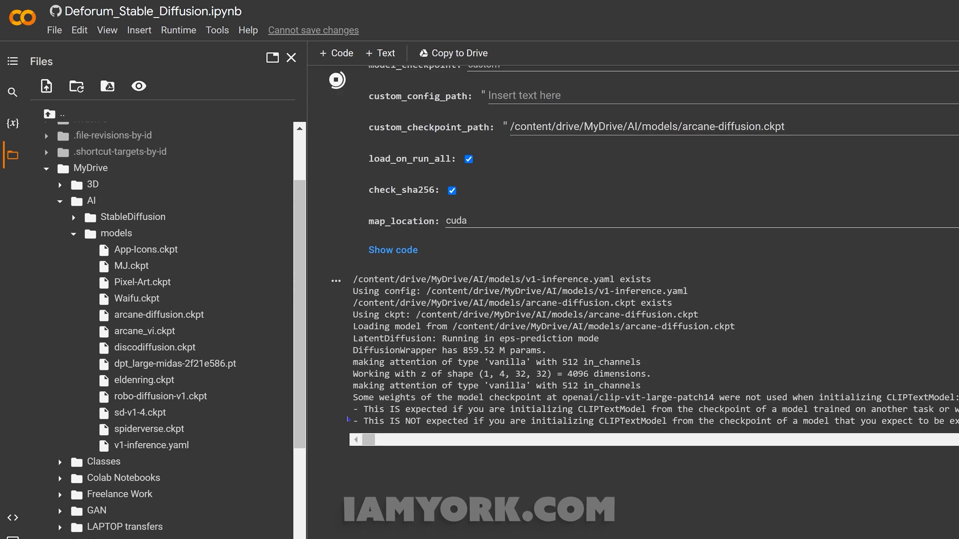
{"action": "scroll", "coordinate": [346, 418], "scroll_direction": "down", "scroll_amount": 1}
{"action": "scroll", "coordinate": [347, 418], "scroll_direction": "up", "scroll_amount": 1}
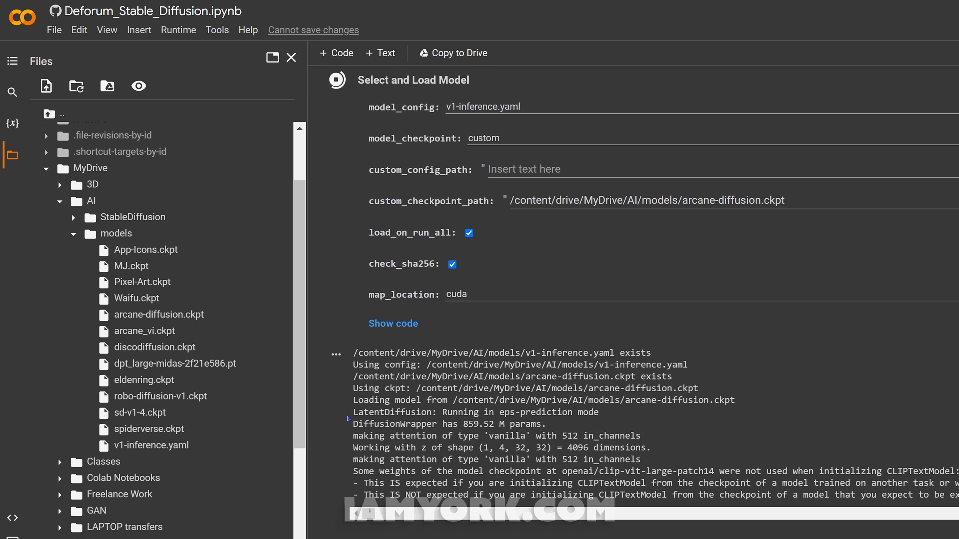
{"action": "scroll", "coordinate": [347, 419], "scroll_direction": "up", "scroll_amount": 2}
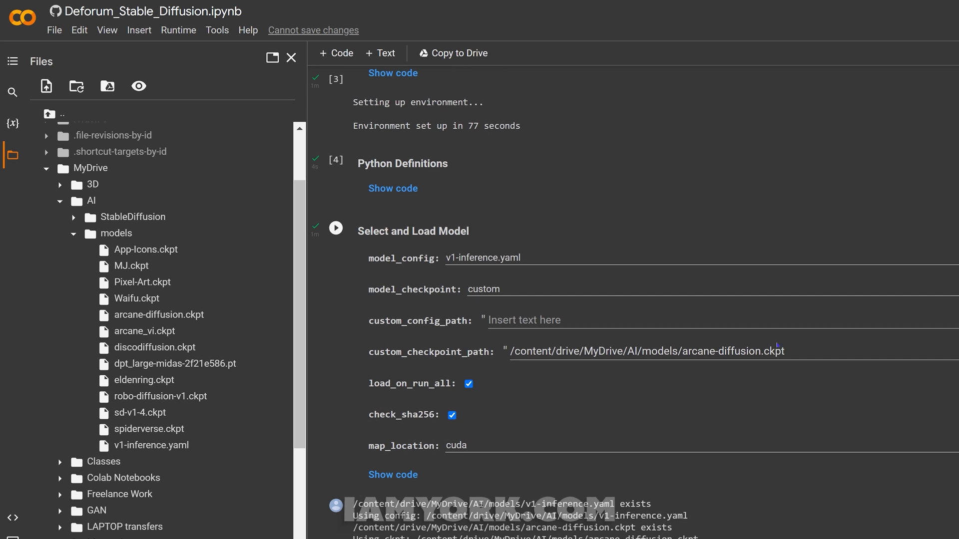